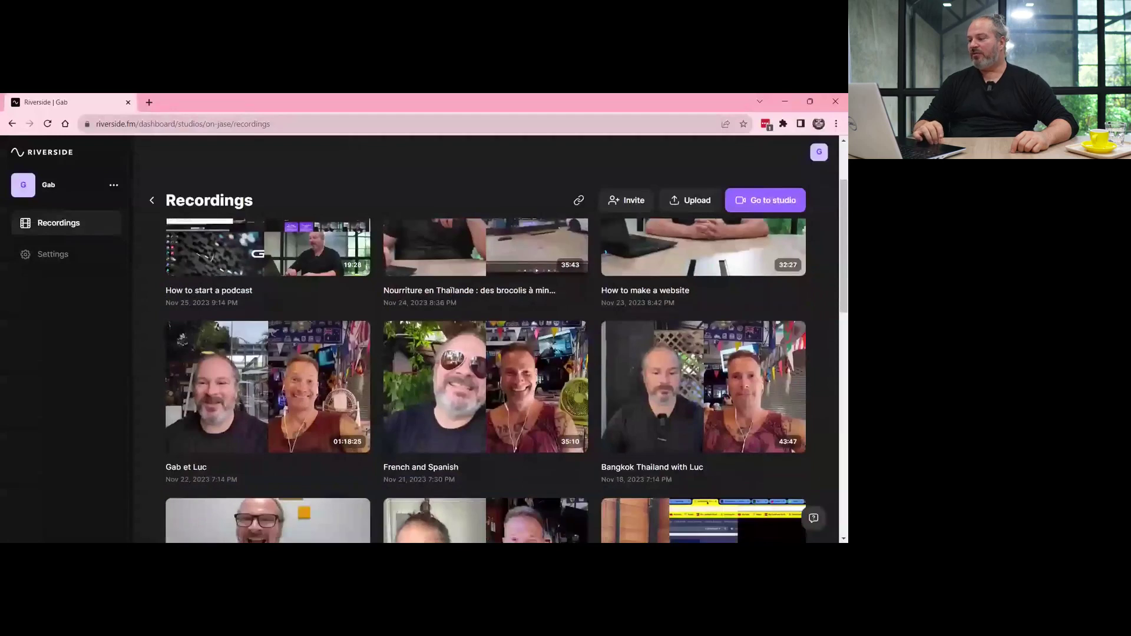
Open the 'Gab et Luc' recording's page from its thumbnail.
{"action": "scroll", "coordinate": [507, 360], "scroll_direction": "down", "scroll_amount": 1}
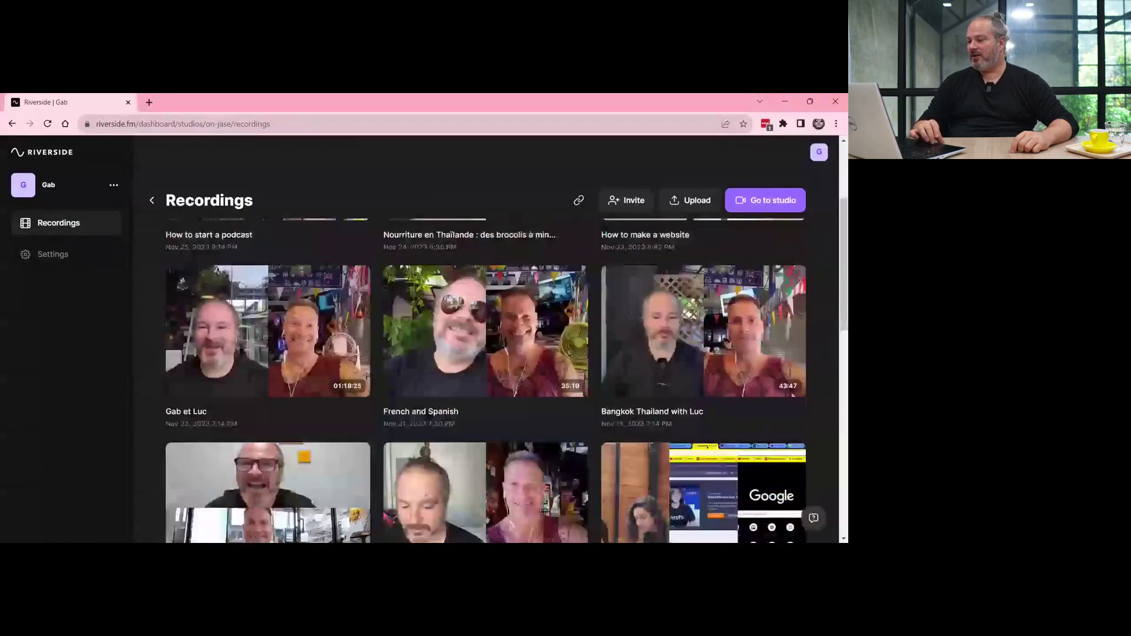
{"action": "scroll", "coordinate": [486, 377], "scroll_direction": "up", "scroll_amount": 1}
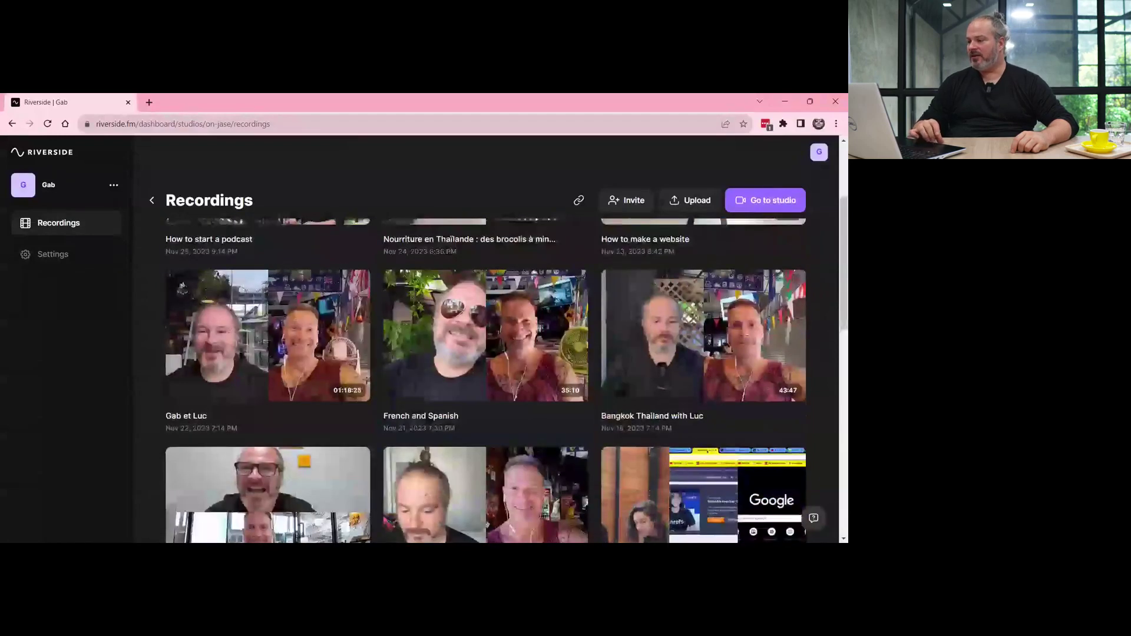
{"action": "scroll", "coordinate": [593, 269], "scroll_direction": "down", "scroll_amount": 2}
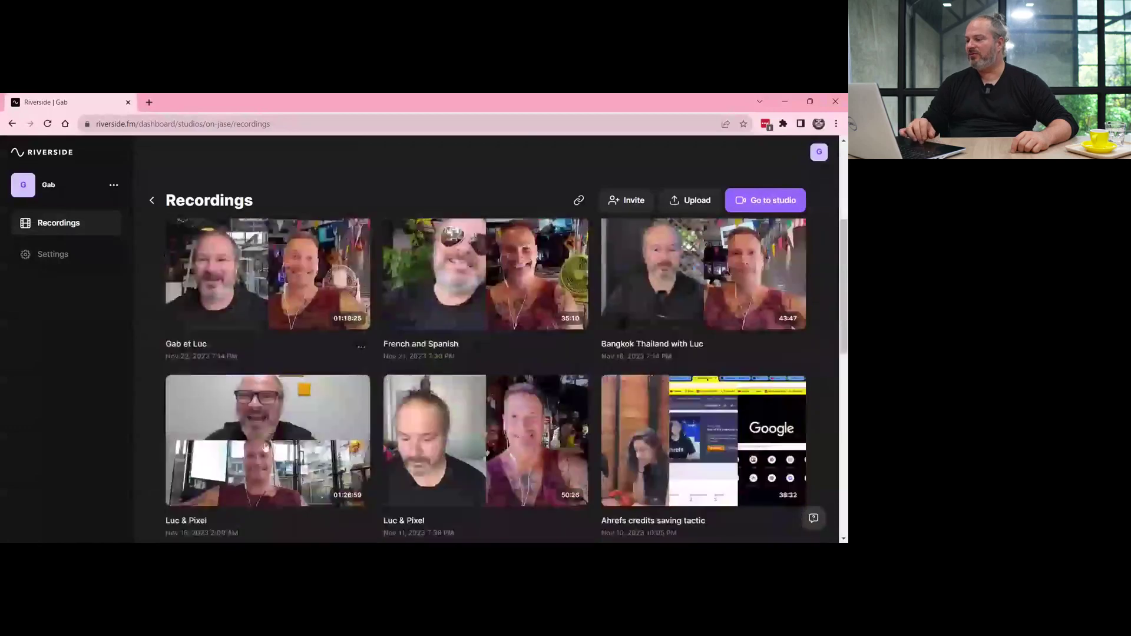
{"action": "scroll", "coordinate": [592, 269], "scroll_direction": "up", "scroll_amount": 1}
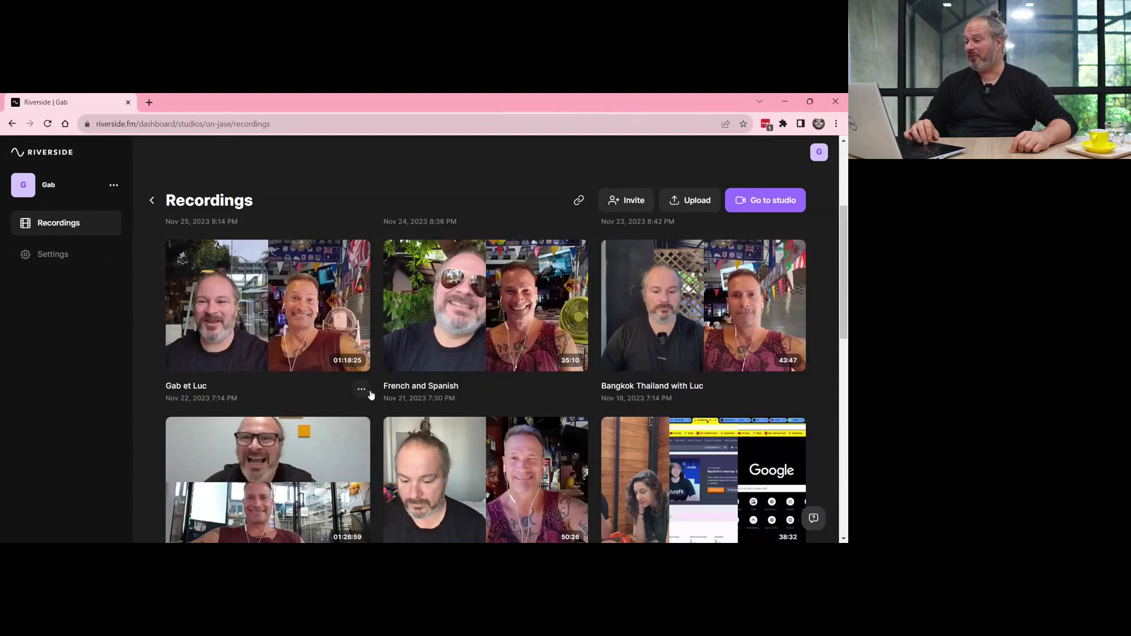
{"action": "scroll", "coordinate": [487, 335], "scroll_direction": "down", "scroll_amount": 1}
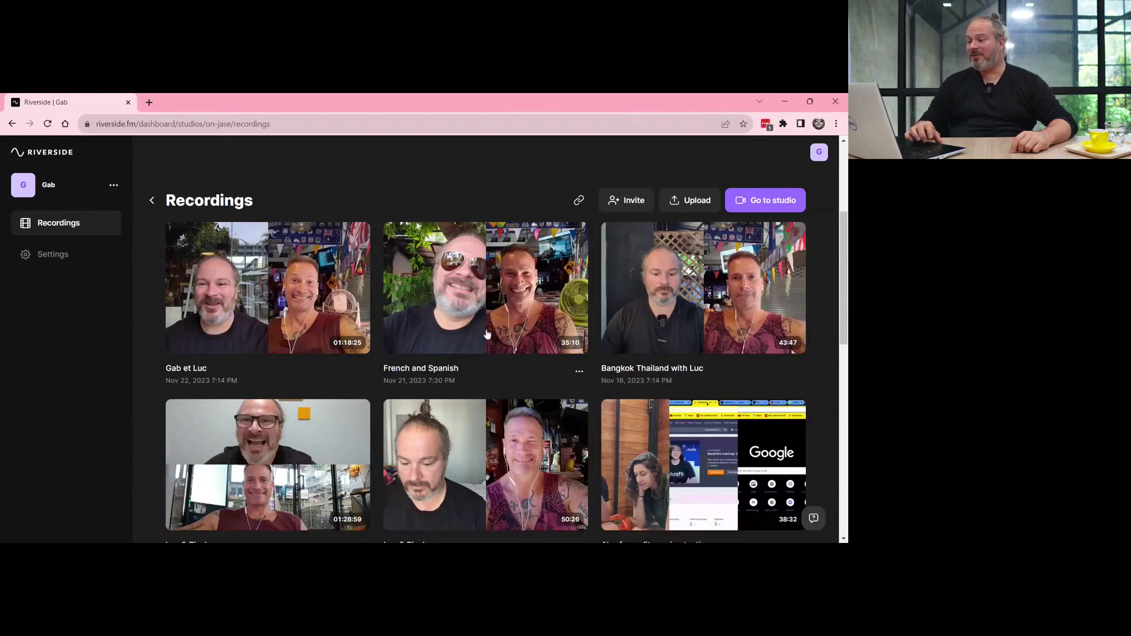
{"action": "scroll", "coordinate": [487, 353], "scroll_direction": "down", "scroll_amount": 1}
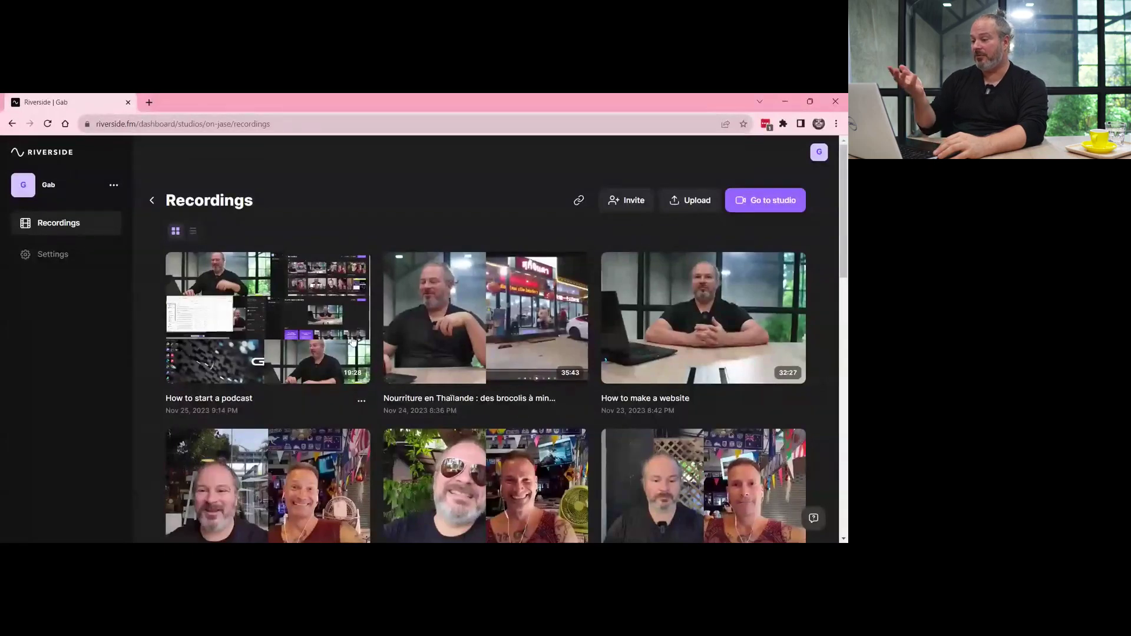
{"action": "scroll", "coordinate": [268, 393], "scroll_direction": "down", "scroll_amount": 2}
{"action": "left_click", "coordinate": [268, 393]}
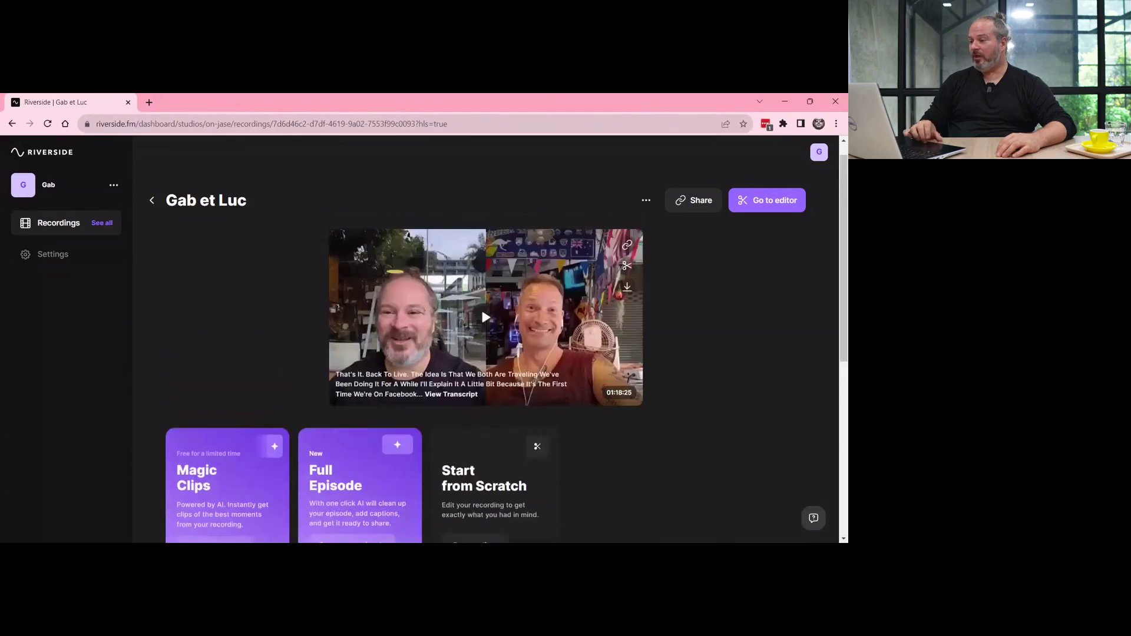
Close the yellow recording-quality feedback banner under Recording files.
{"action": "scroll", "coordinate": [404, 355], "scroll_direction": "down", "scroll_amount": 5}
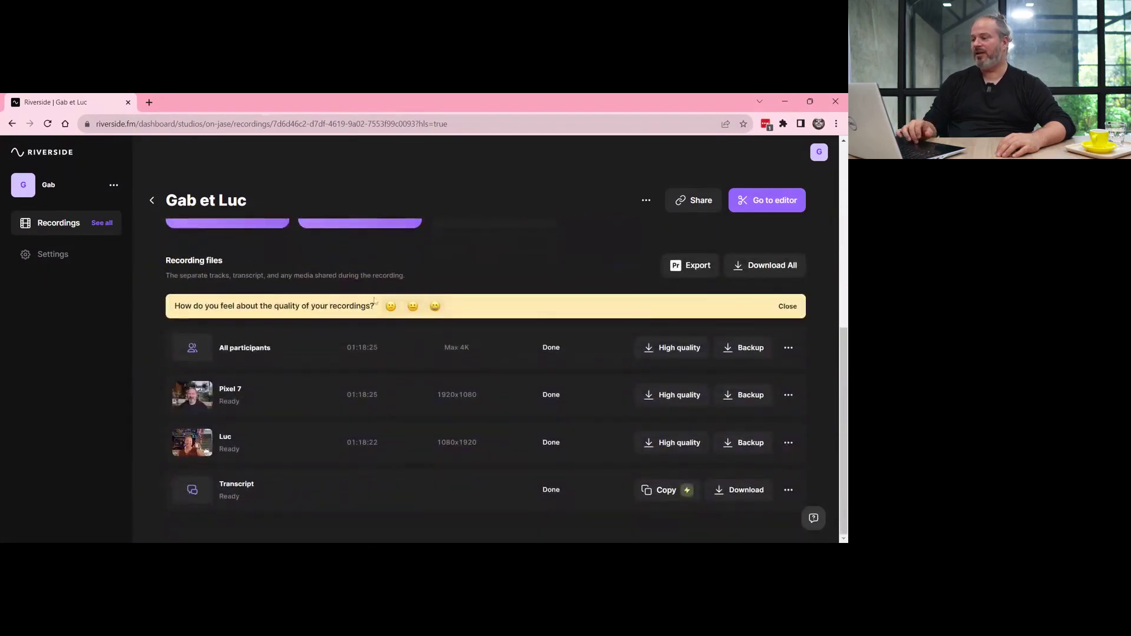
{"action": "left_click", "coordinate": [792, 304]}
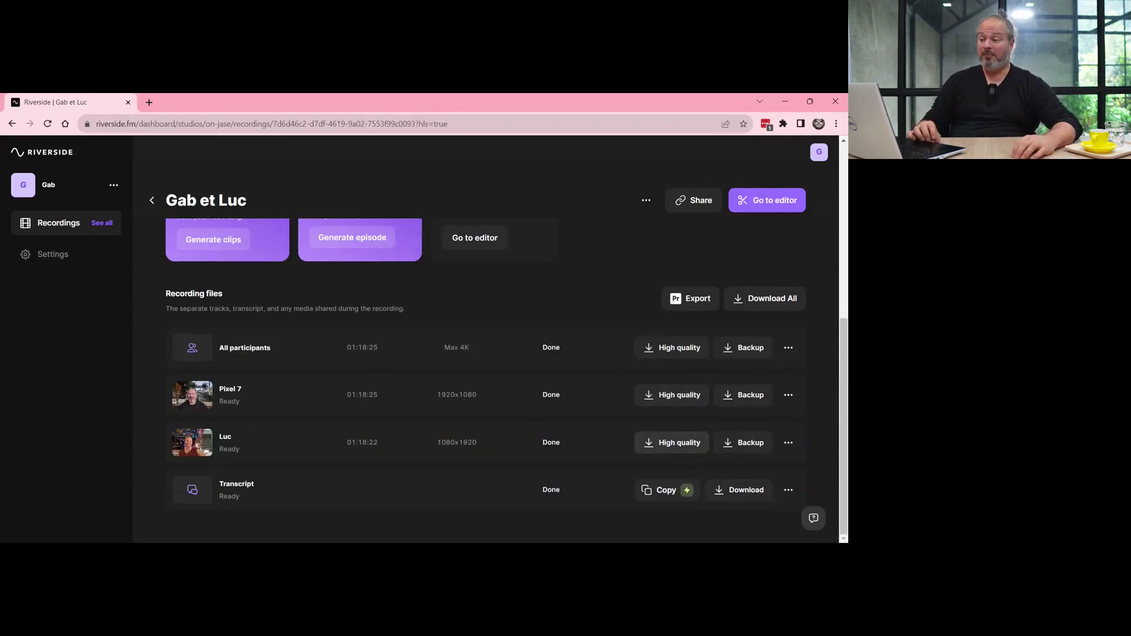
{"action": "scroll", "coordinate": [207, 452], "scroll_direction": "up", "scroll_amount": 5}
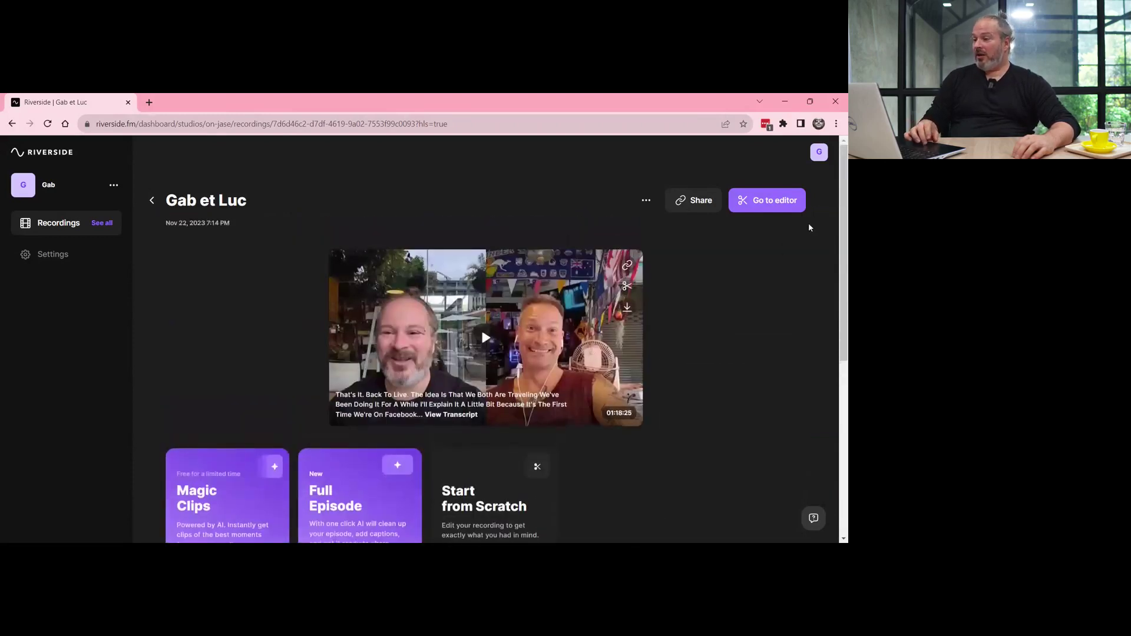
Load the 01:18:25 Gab et Luc recording into the editor with transcript and timeline.
{"action": "left_click", "coordinate": [790, 207]}
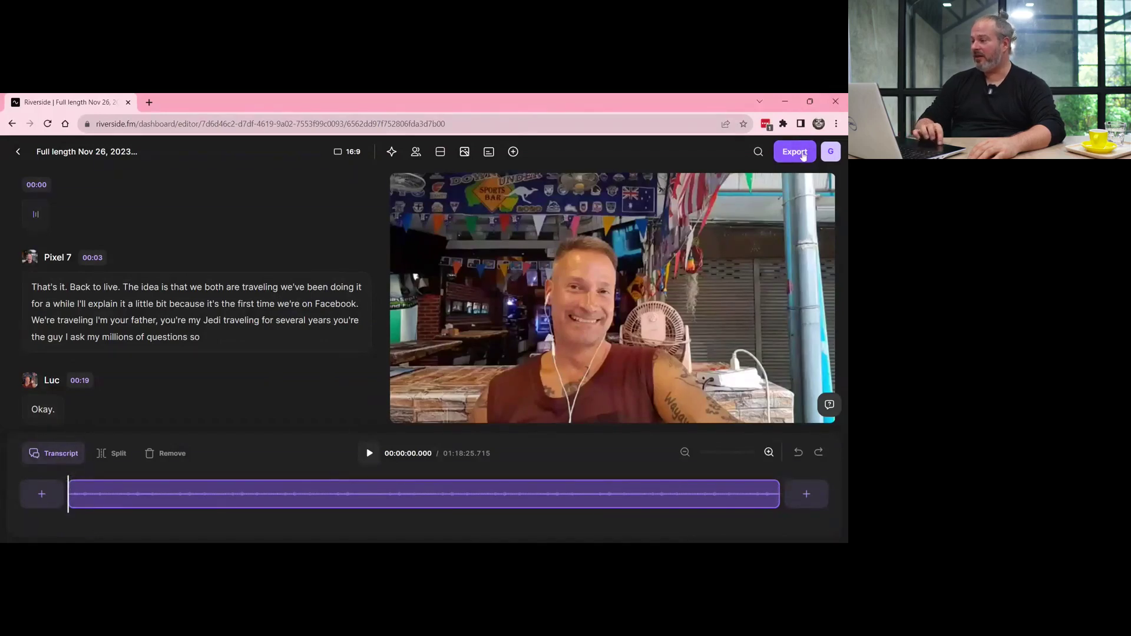
Set the export video quality to 2160p 4K and close the export panel.
{"action": "left_click", "coordinate": [804, 155]}
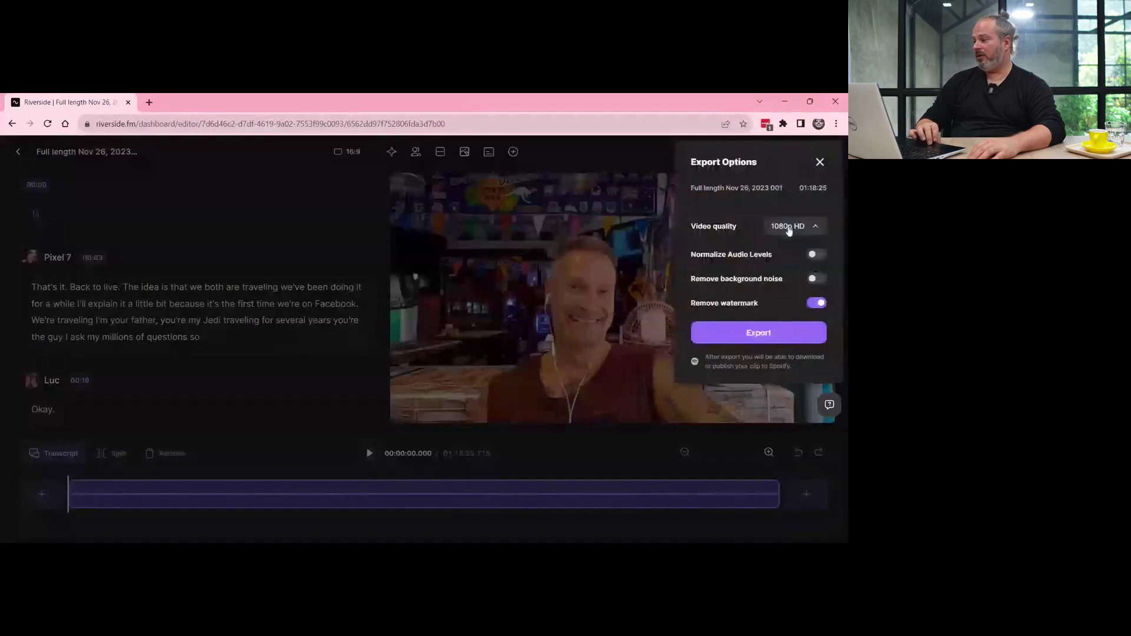
{"action": "left_click", "coordinate": [788, 303]}
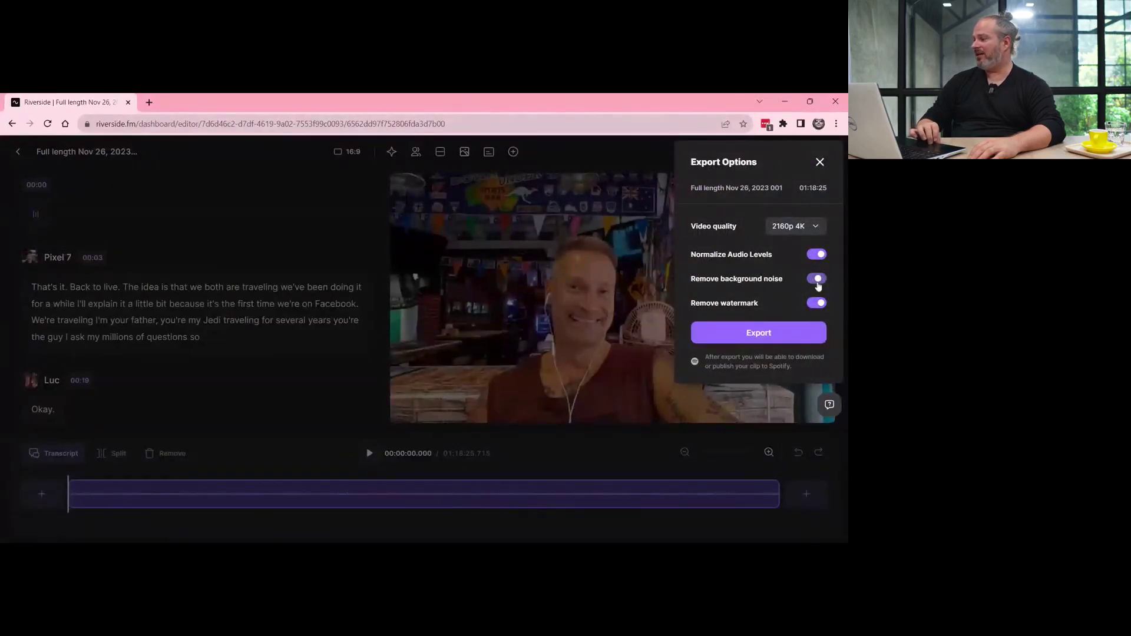
{"action": "left_click", "coordinate": [819, 164]}
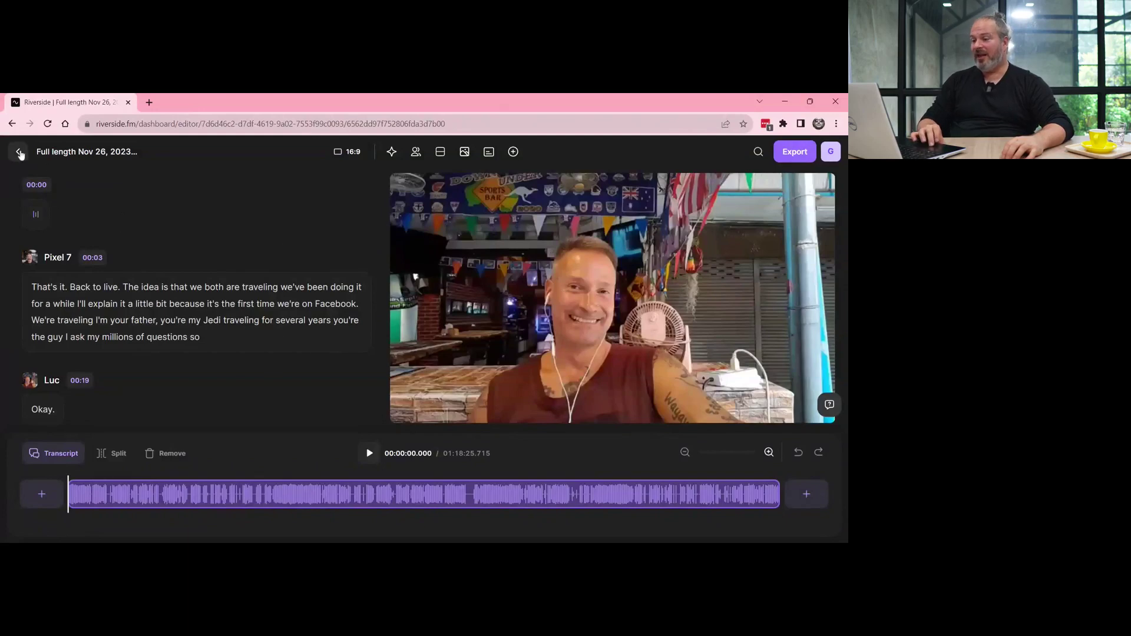
Back on the recording page, generate an AI full episode and Magic Clips.
{"action": "left_click", "coordinate": [18, 153]}
{"action": "scroll", "coordinate": [282, 390], "scroll_direction": "down", "scroll_amount": 4}
{"action": "scroll", "coordinate": [281, 390], "scroll_direction": "up", "scroll_amount": 1}
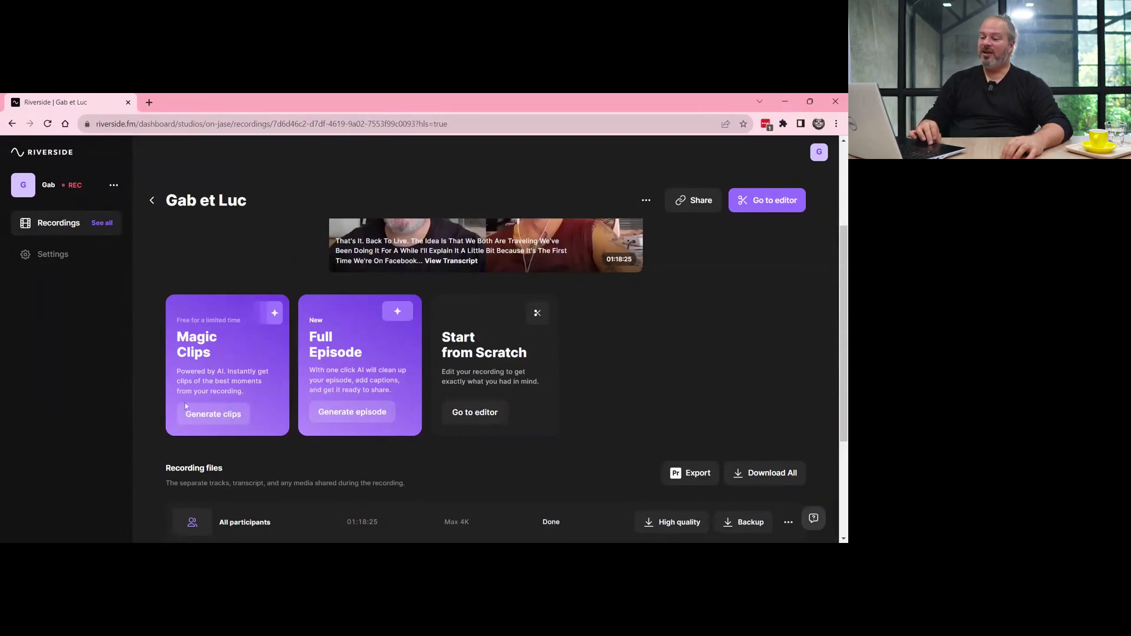
{"action": "left_click", "coordinate": [345, 414]}
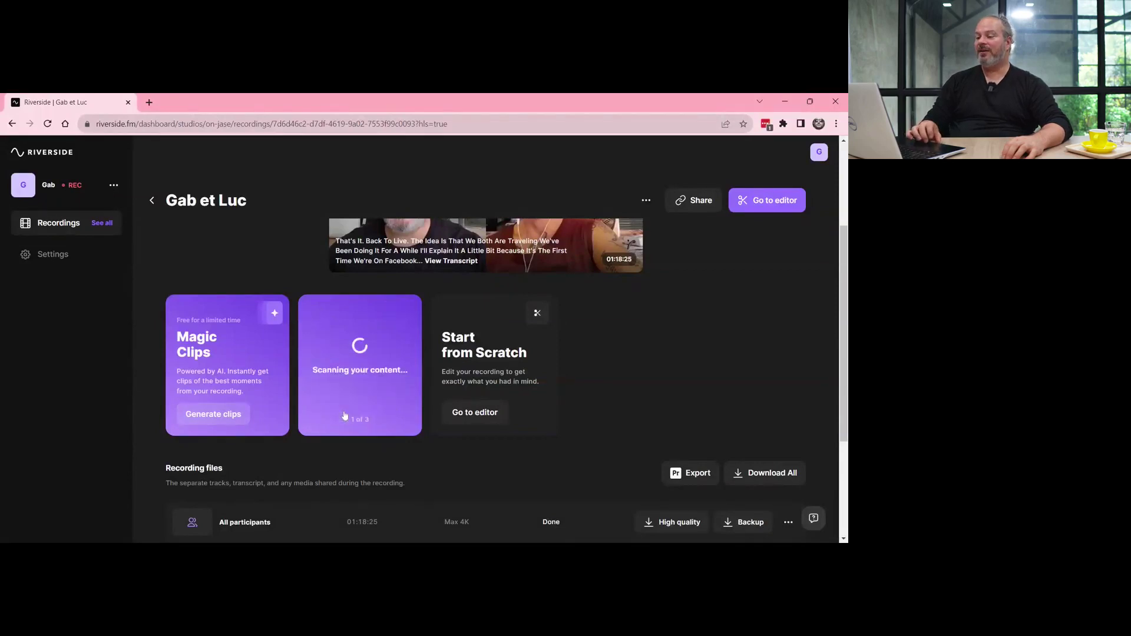
{"action": "left_click", "coordinate": [204, 415]}
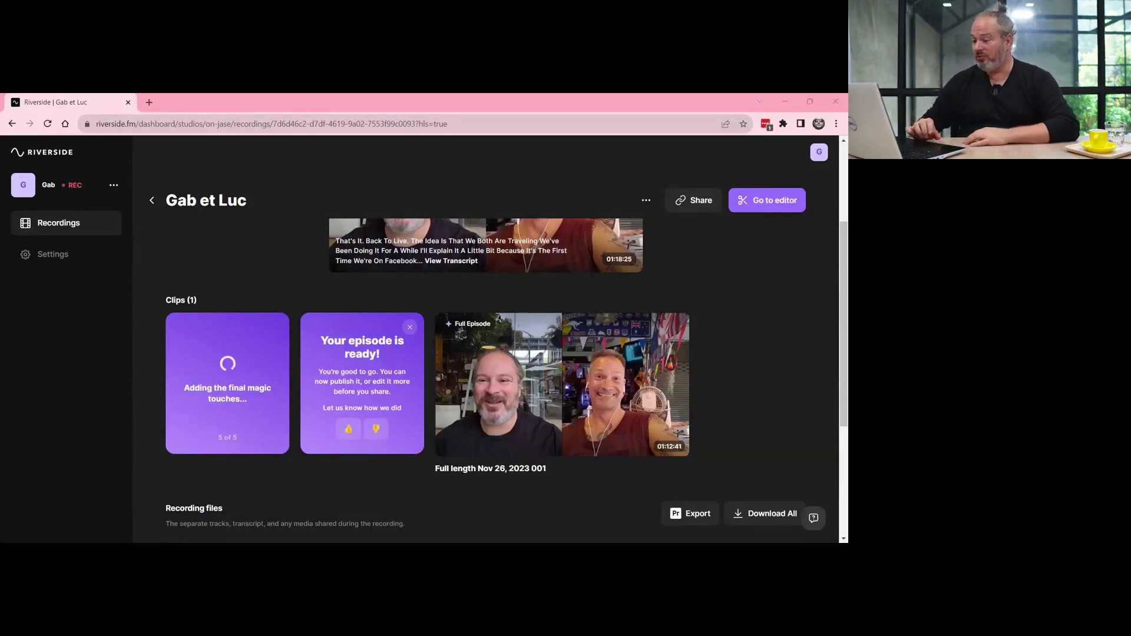
{"action": "mouse_move", "coordinate": [467, 389]}
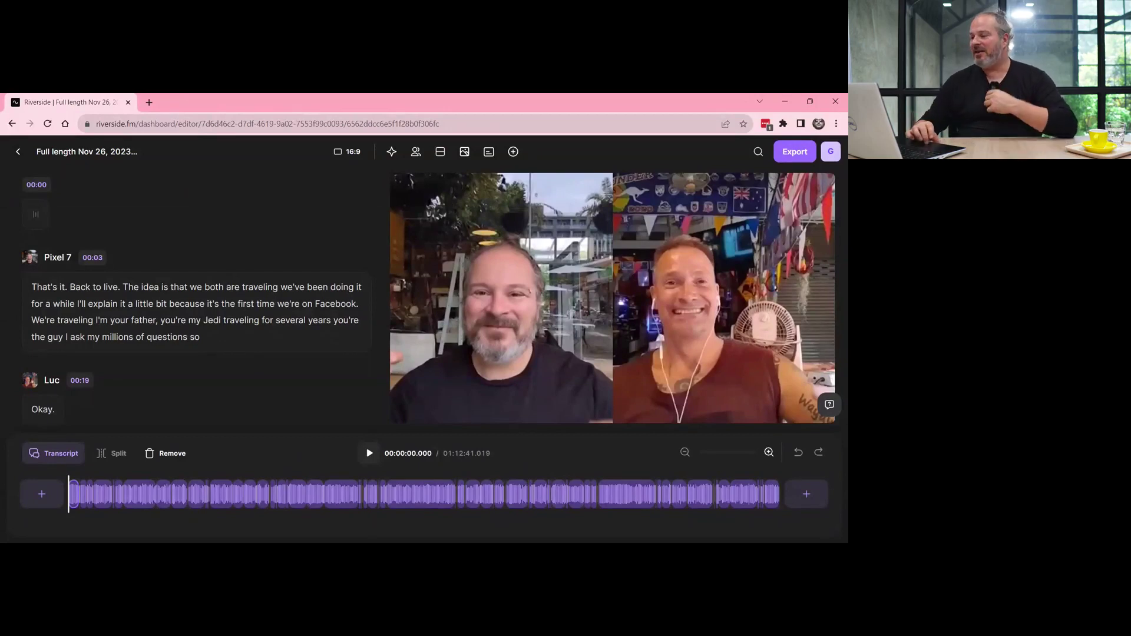
{"action": "scroll", "coordinate": [313, 378], "scroll_direction": "down", "scroll_amount": 15}
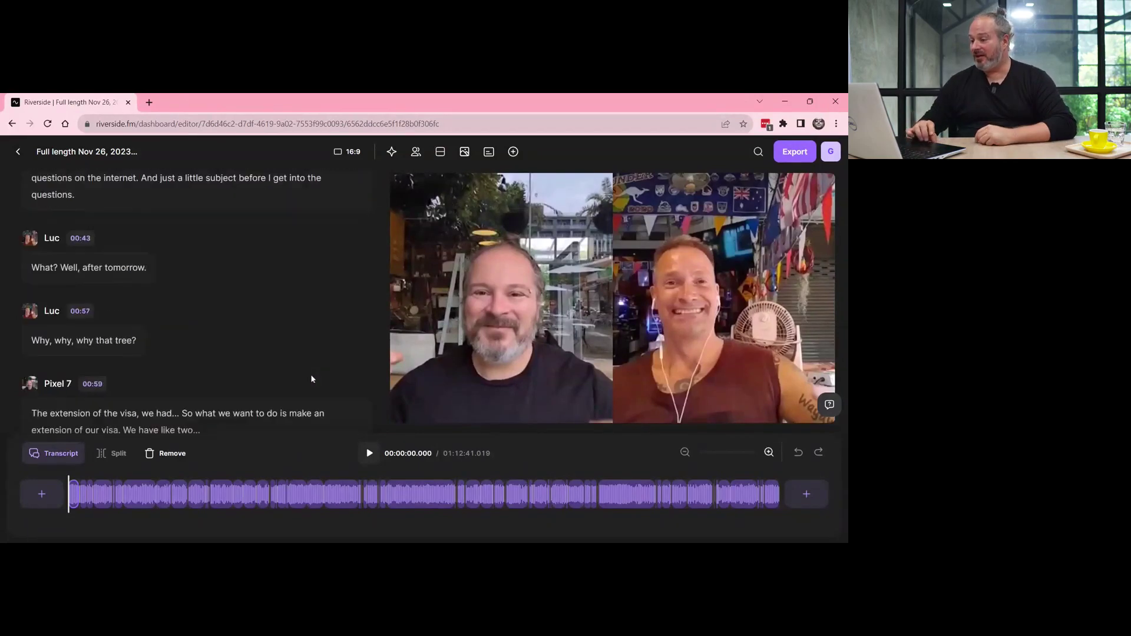
{"action": "scroll", "coordinate": [195, 324], "scroll_direction": "down", "scroll_amount": 4}
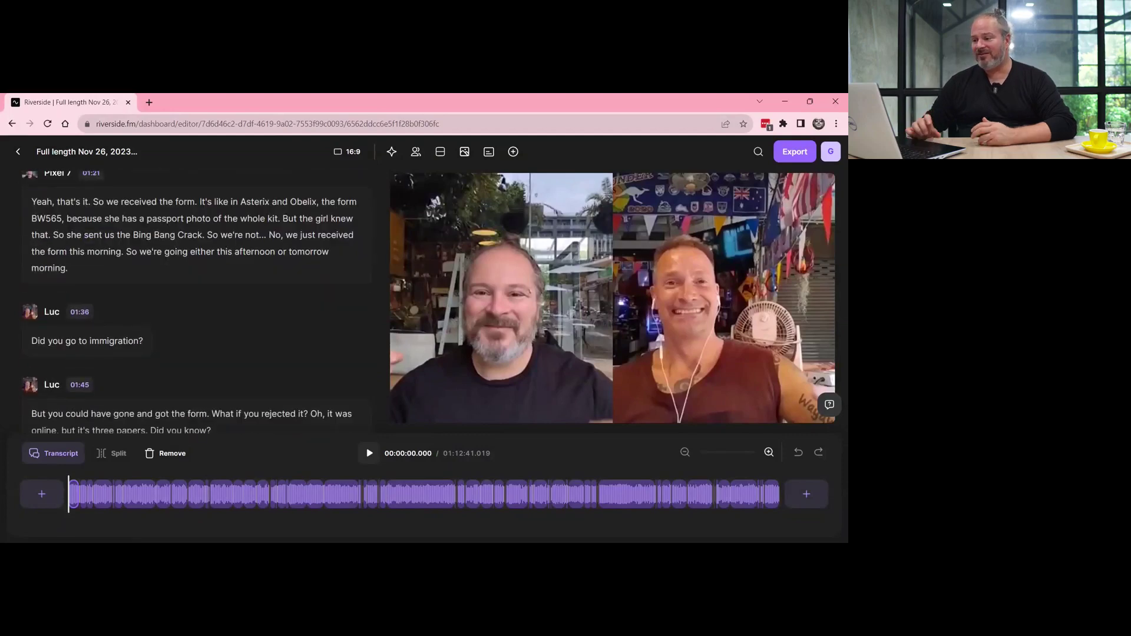
{"action": "scroll", "coordinate": [195, 301], "scroll_direction": "down", "scroll_amount": 10}
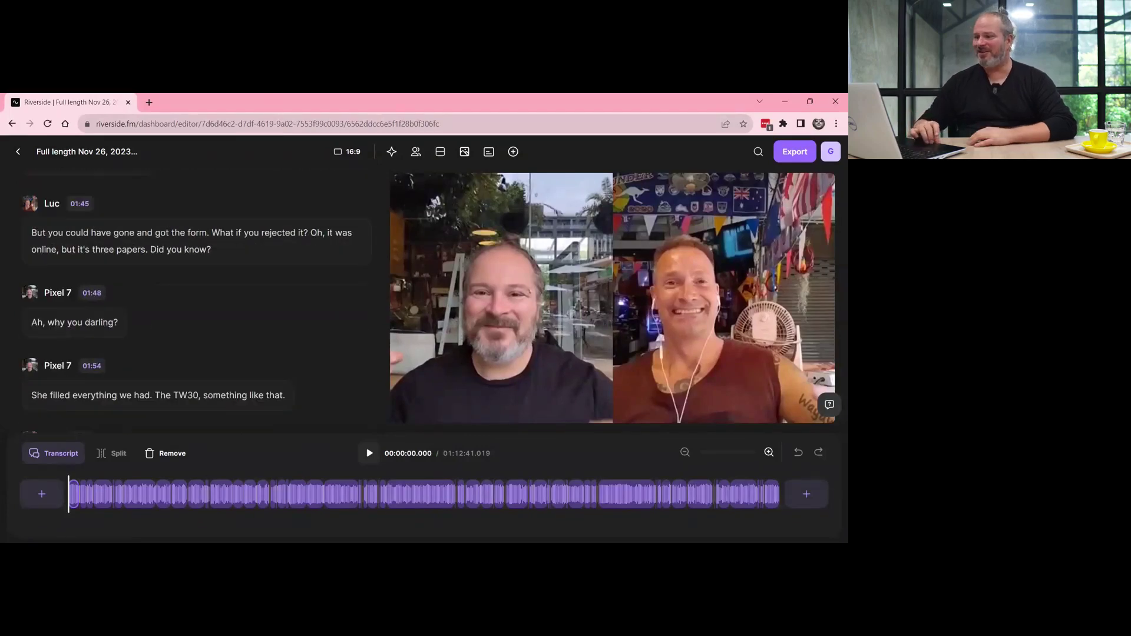
{"action": "scroll", "coordinate": [190, 303], "scroll_direction": "down", "scroll_amount": 15}
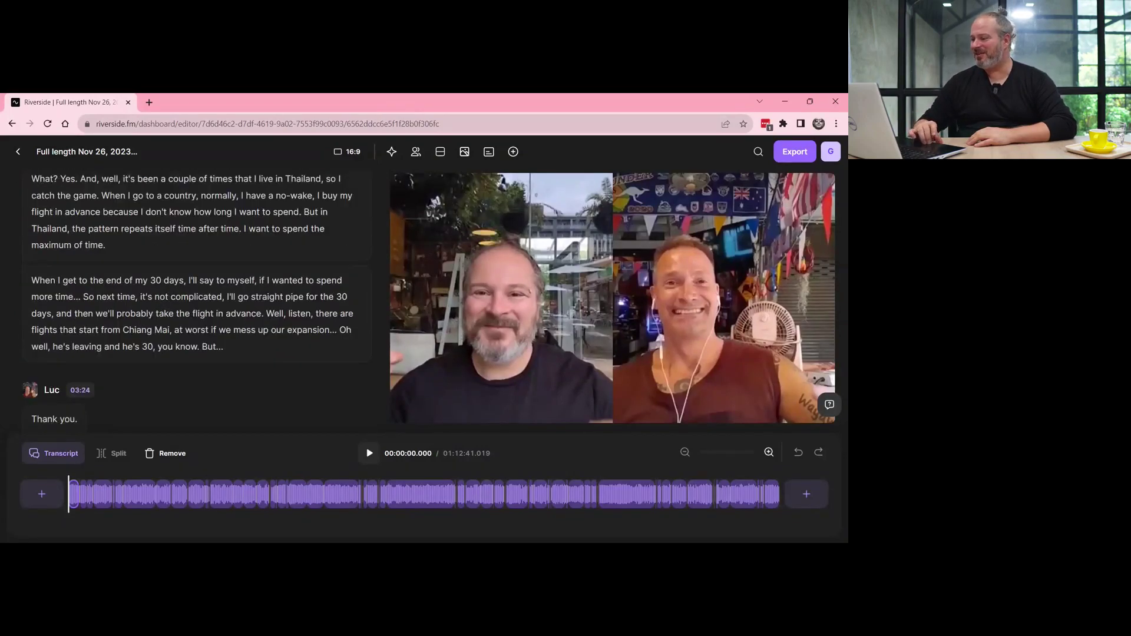
{"action": "scroll", "coordinate": [195, 301], "scroll_direction": "down", "scroll_amount": 15}
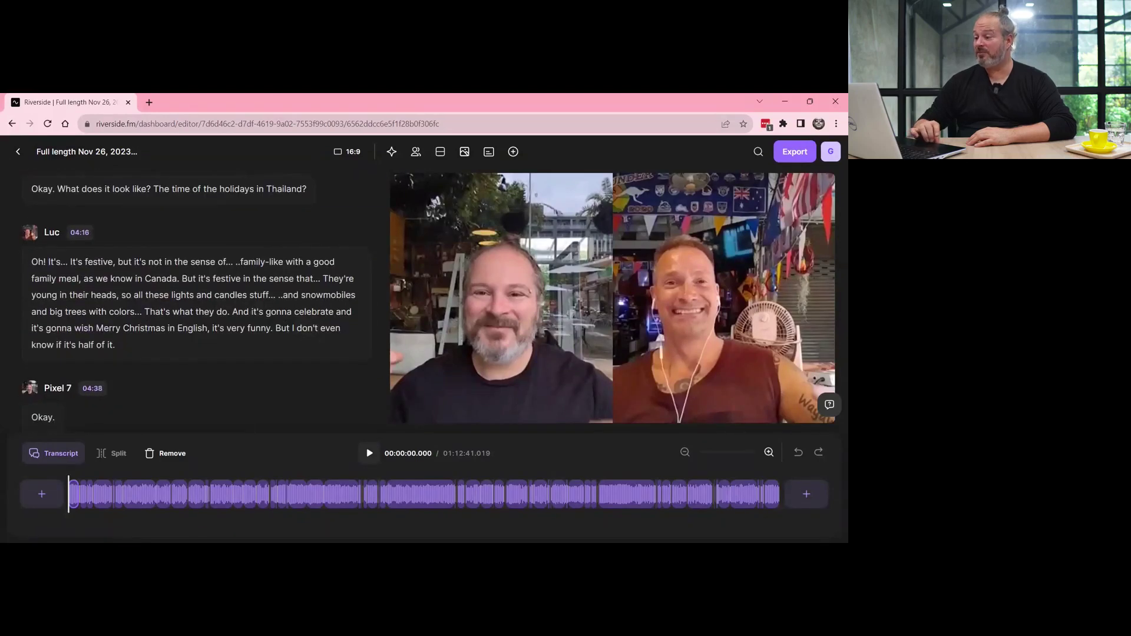
{"action": "scroll", "coordinate": [195, 300], "scroll_direction": "down", "scroll_amount": 3}
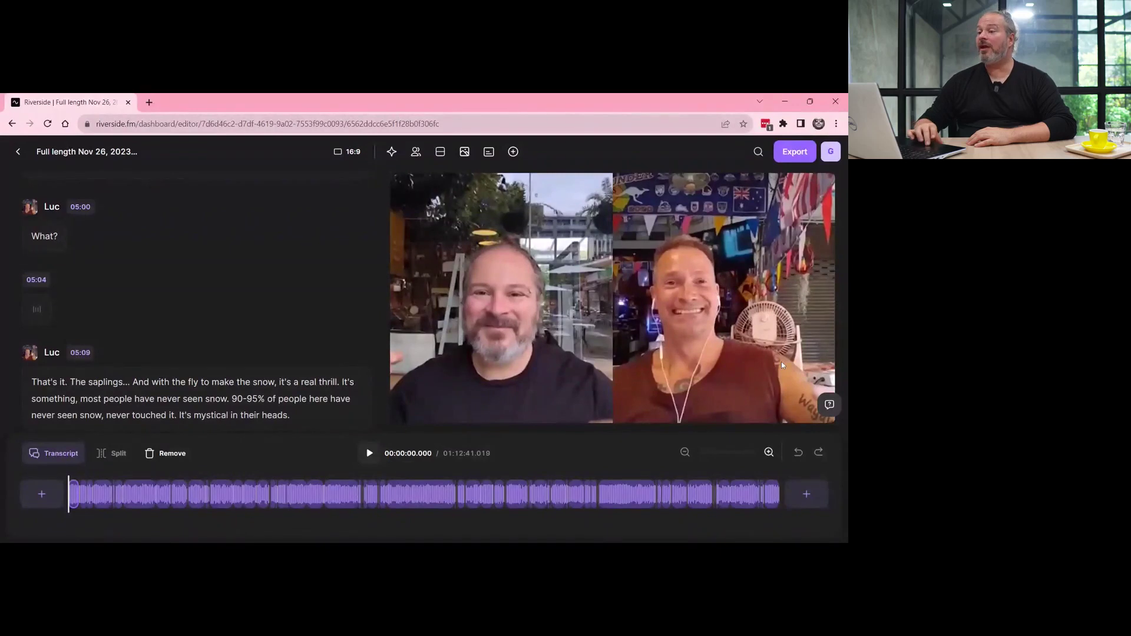
Rename the full episode to 'Gab and Luc (full)'.
{"action": "left_click", "coordinate": [86, 151]}
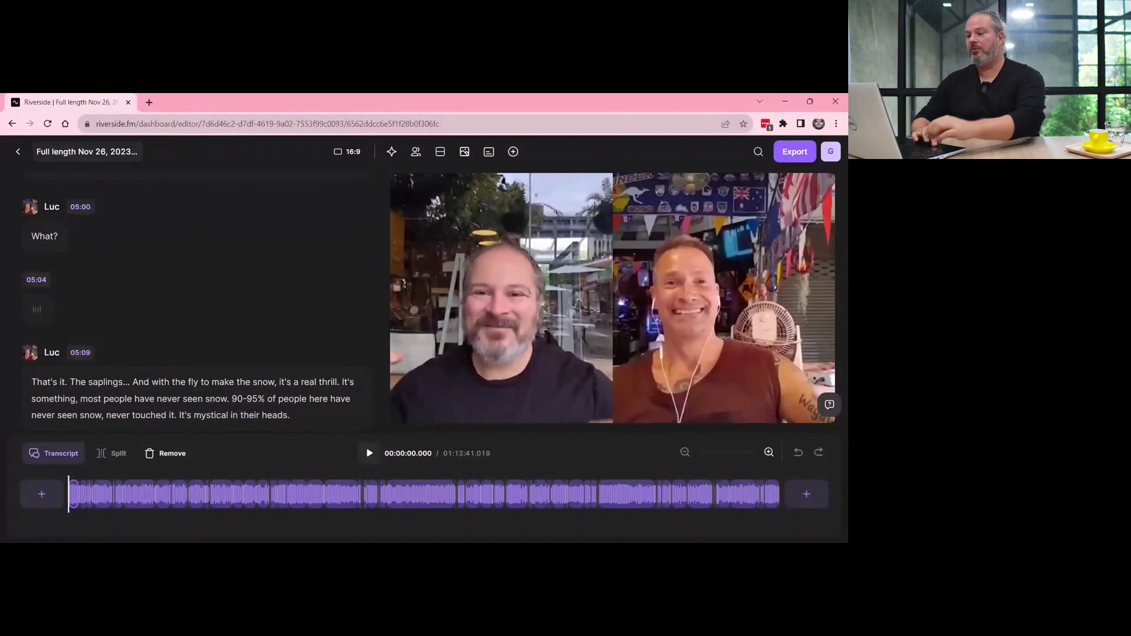
{"action": "key", "text": "ctrl+a"}
{"action": "type", "text": "GAB"}
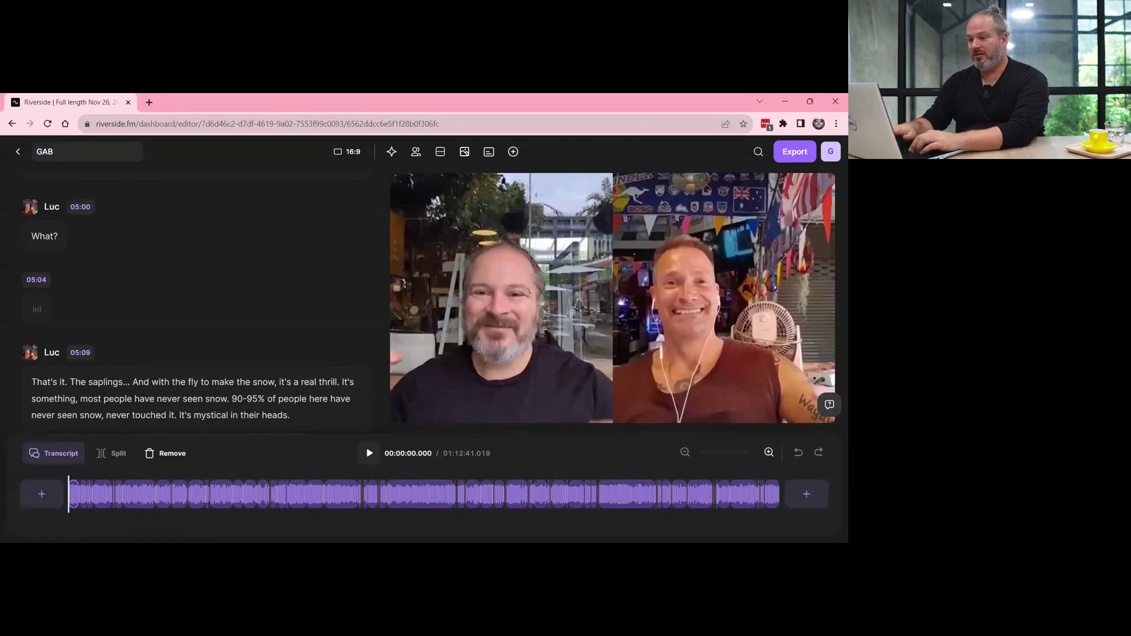
{"action": "key", "text": "BackSpace"}
{"action": "type", "text": "ab "}
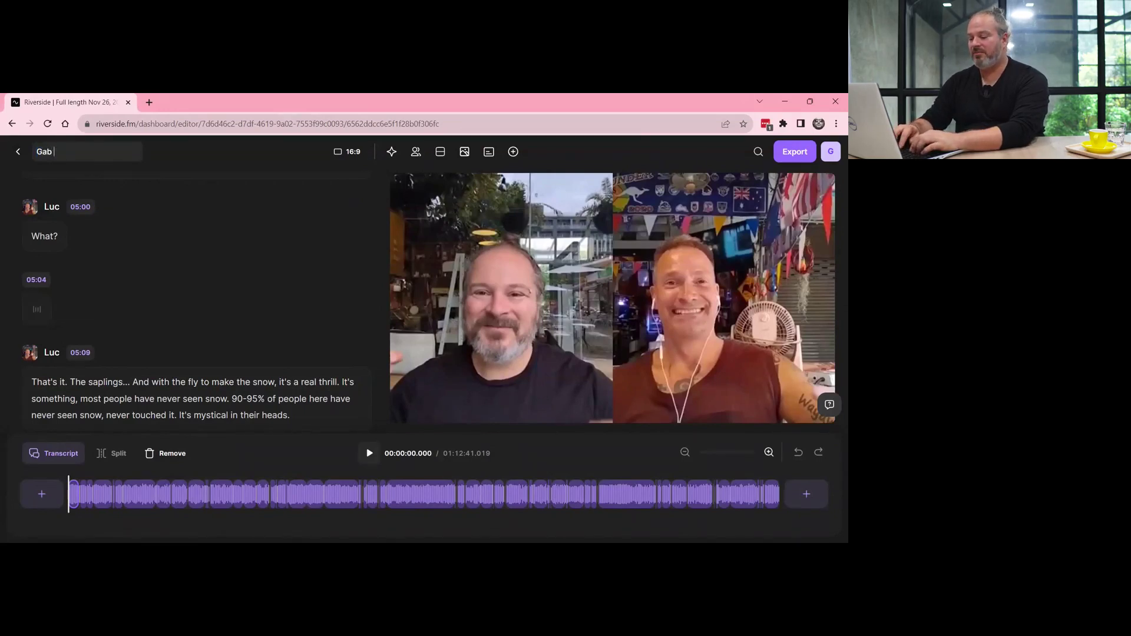
{"action": "type", "text": "end Luc"}
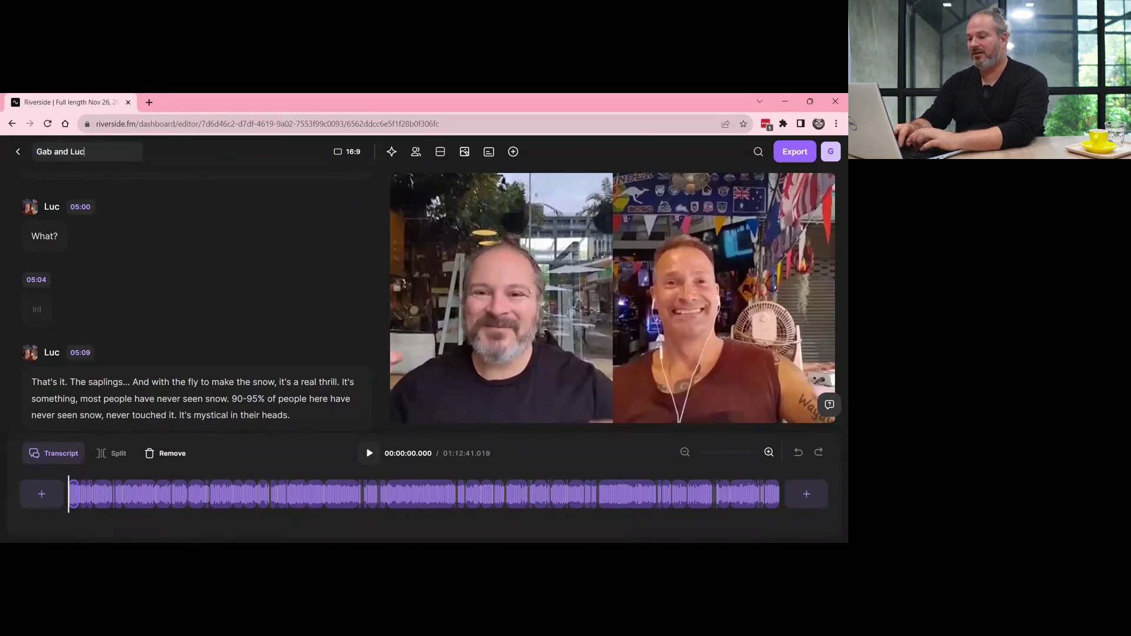
{"action": "type", "text": " (full)"}
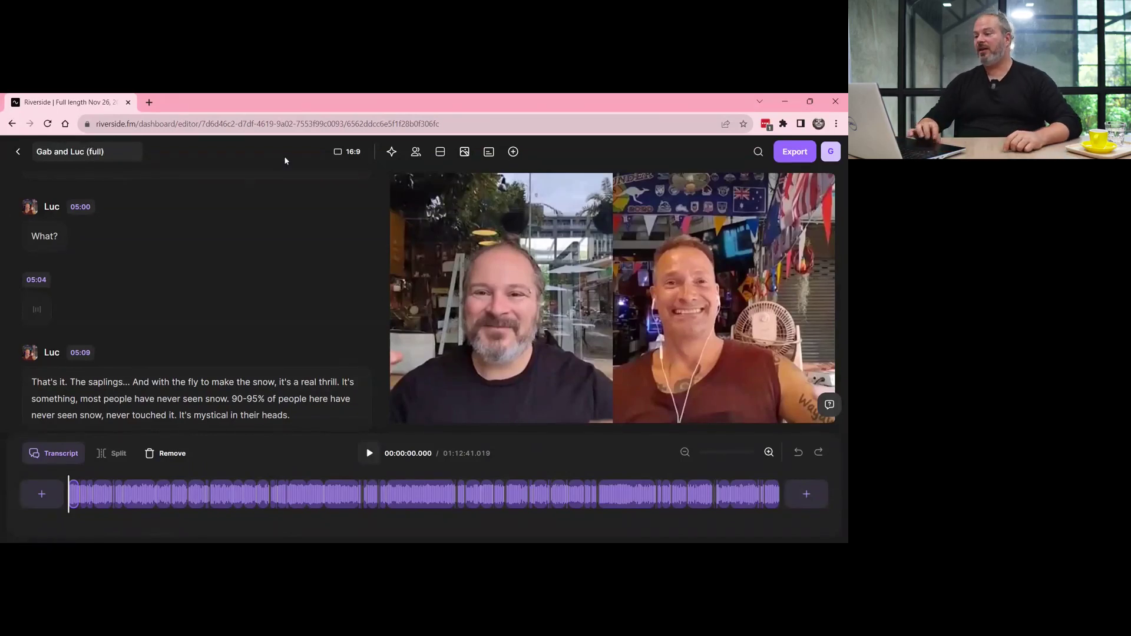
{"action": "left_click", "coordinate": [285, 160]}
Set the episode's export video quality to 2160p 4K.
{"action": "left_click", "coordinate": [794, 152]}
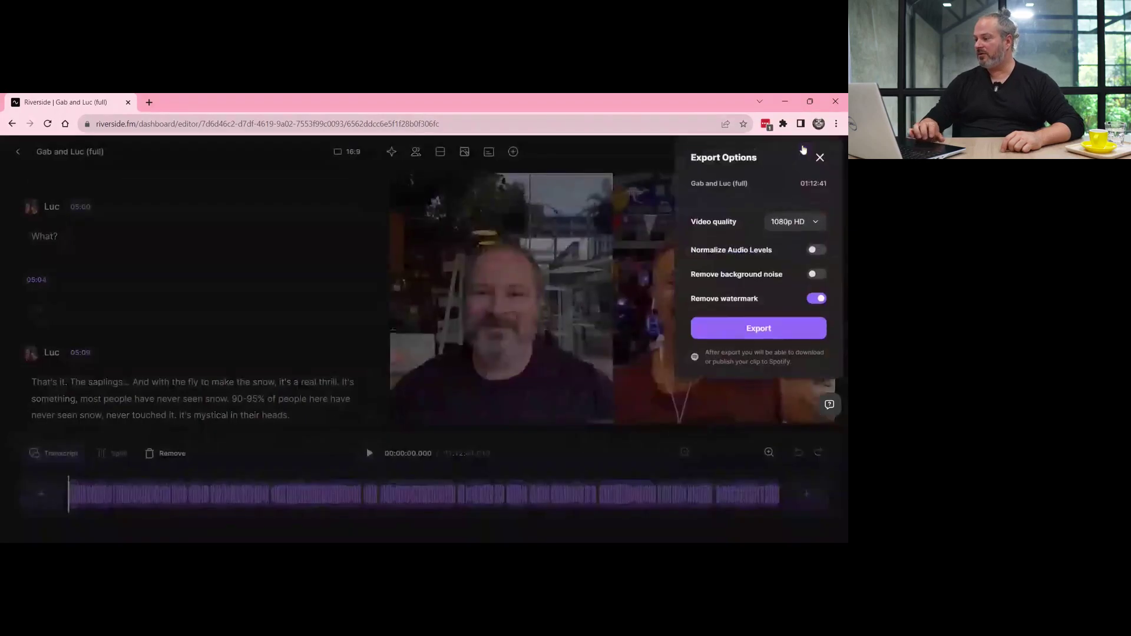
{"action": "left_click", "coordinate": [799, 230]}
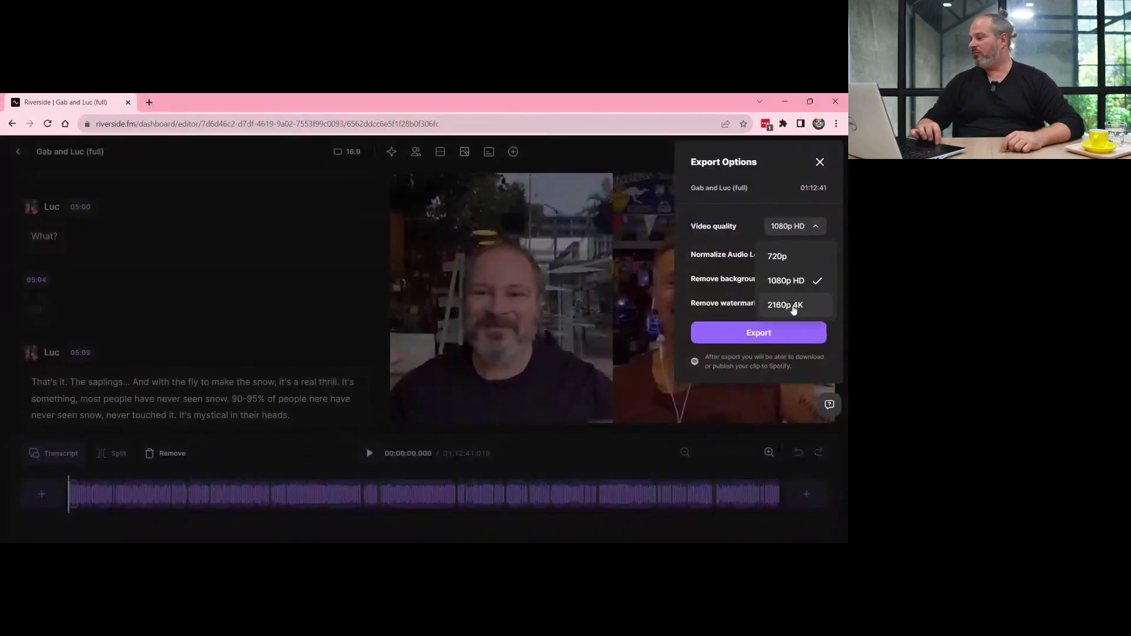
{"action": "left_click", "coordinate": [794, 307]}
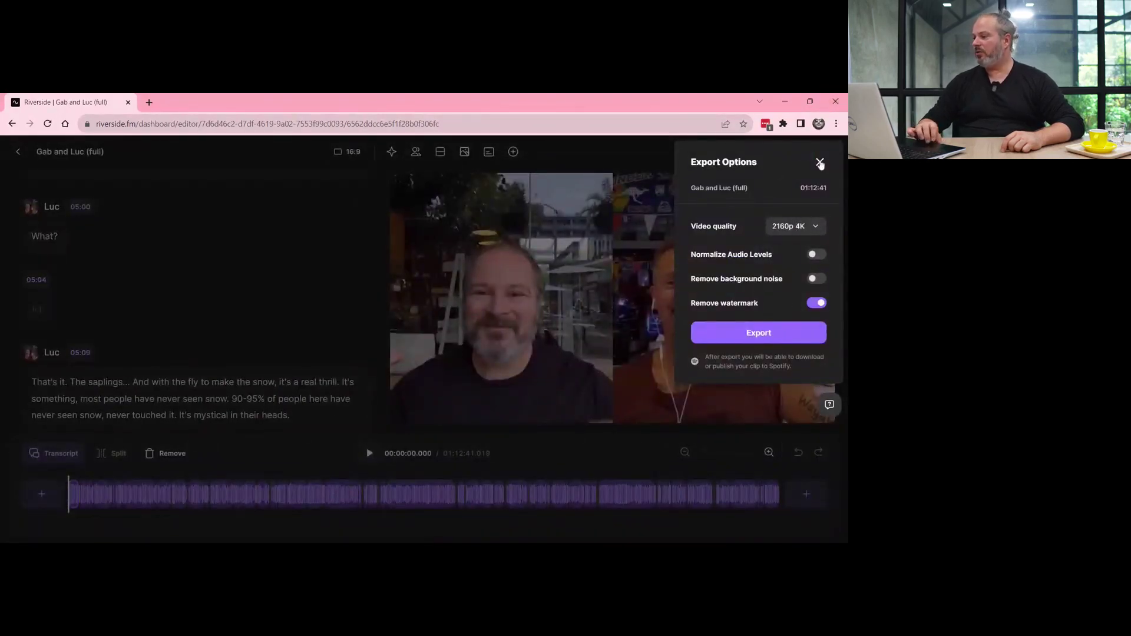
{"action": "left_click", "coordinate": [820, 162]}
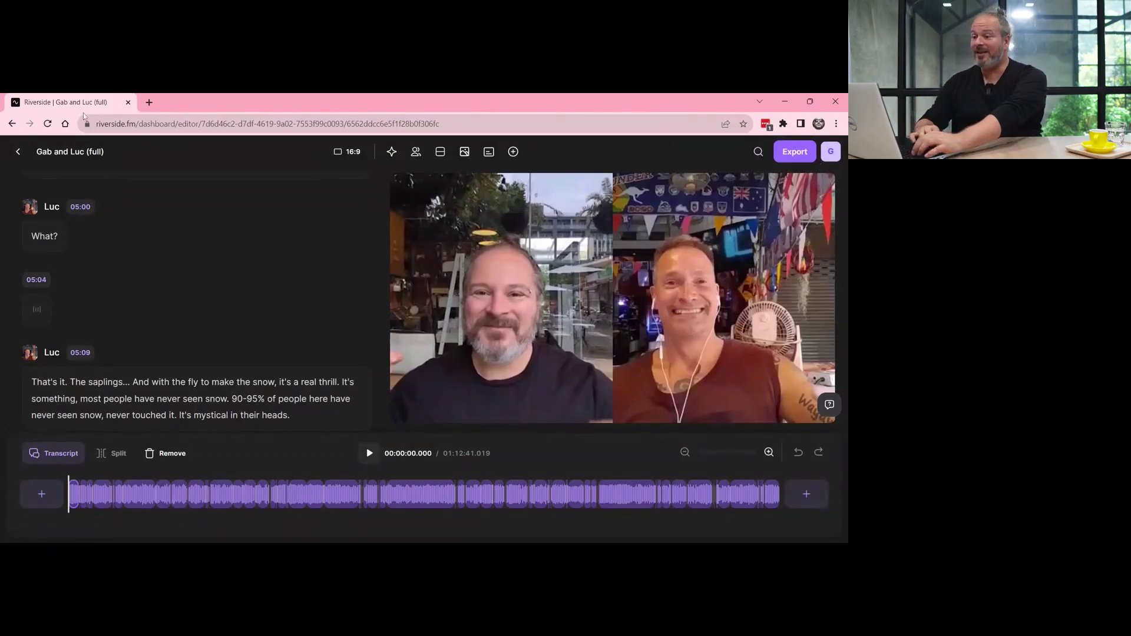
{"action": "left_click", "coordinate": [18, 152]}
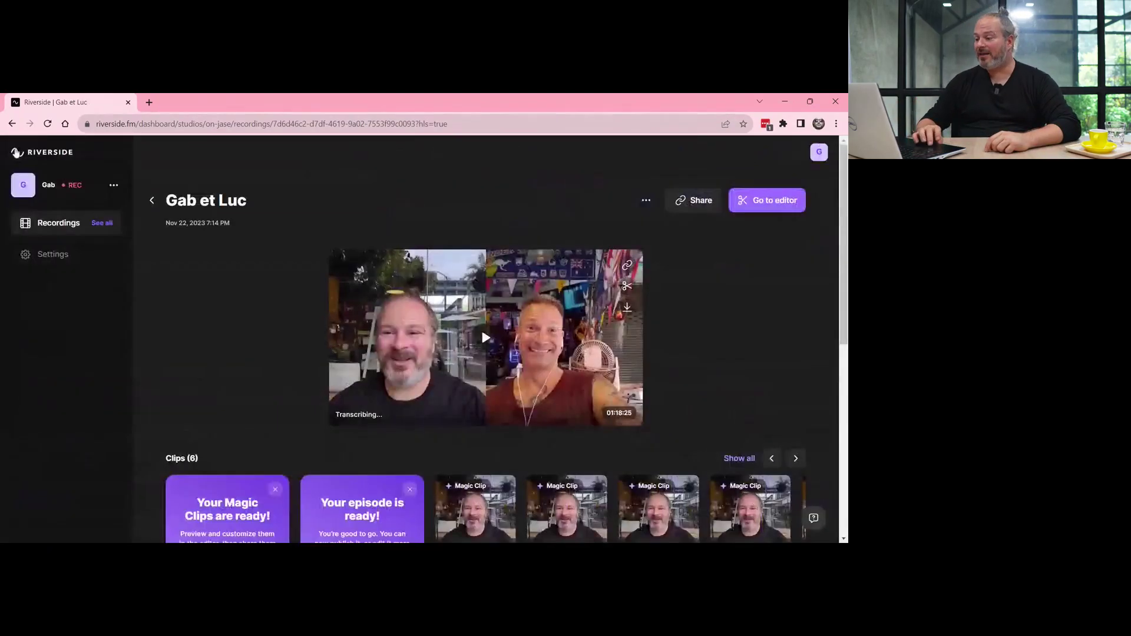
{"action": "scroll", "coordinate": [354, 407], "scroll_direction": "down", "scroll_amount": 3}
{"action": "mouse_move", "coordinate": [440, 410]}
{"action": "scroll", "coordinate": [440, 410], "scroll_direction": "right", "scroll_amount": 5}
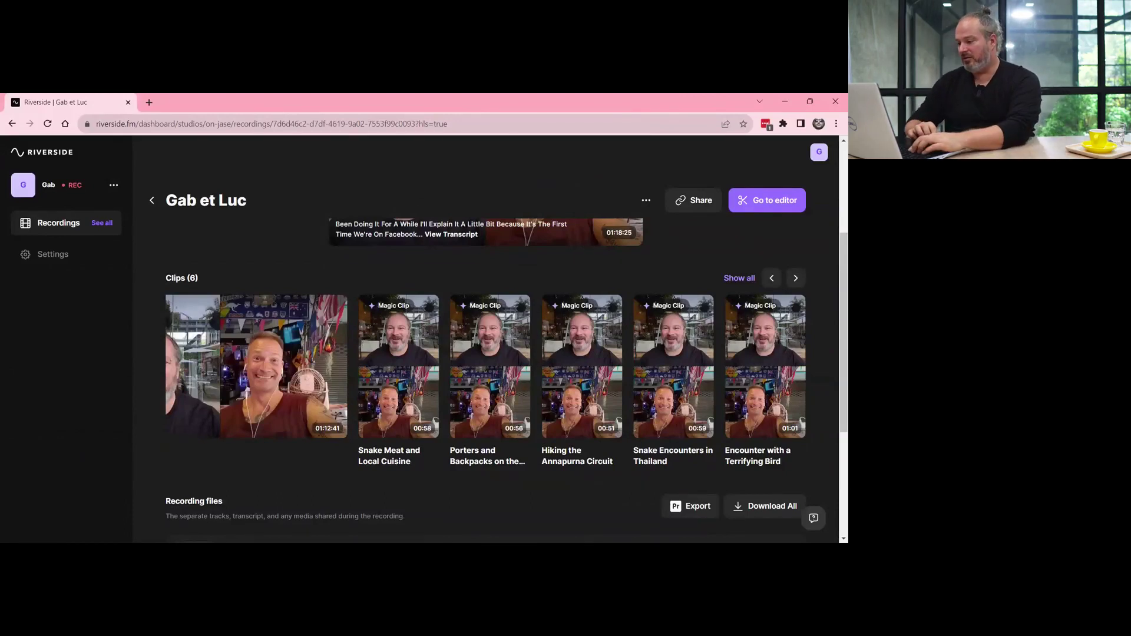
{"action": "mouse_move", "coordinate": [284, 300]}
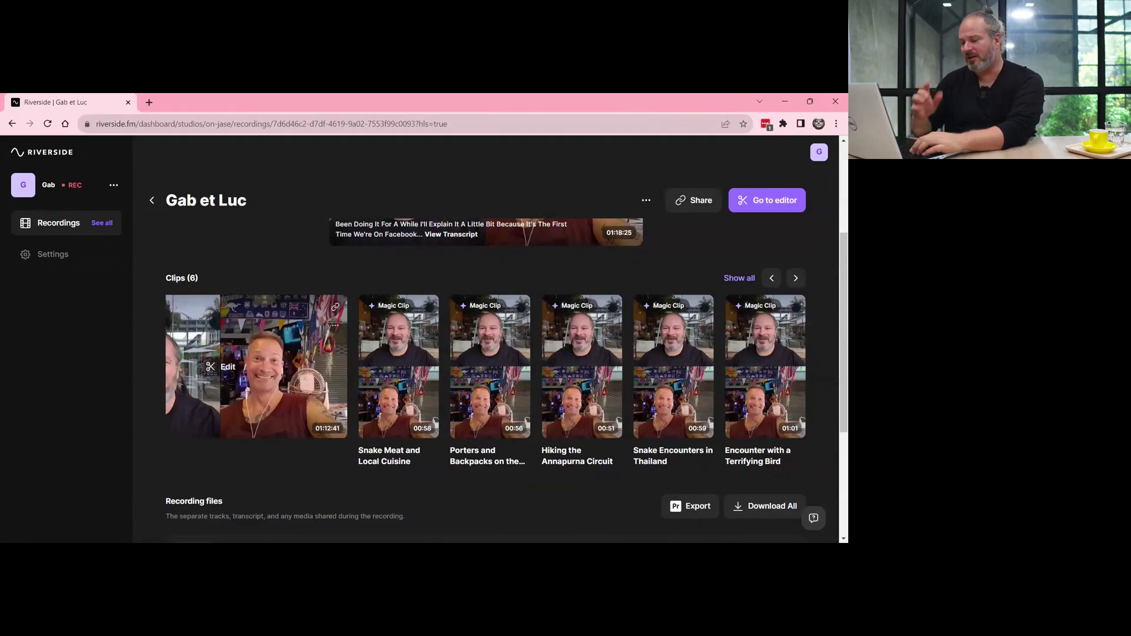